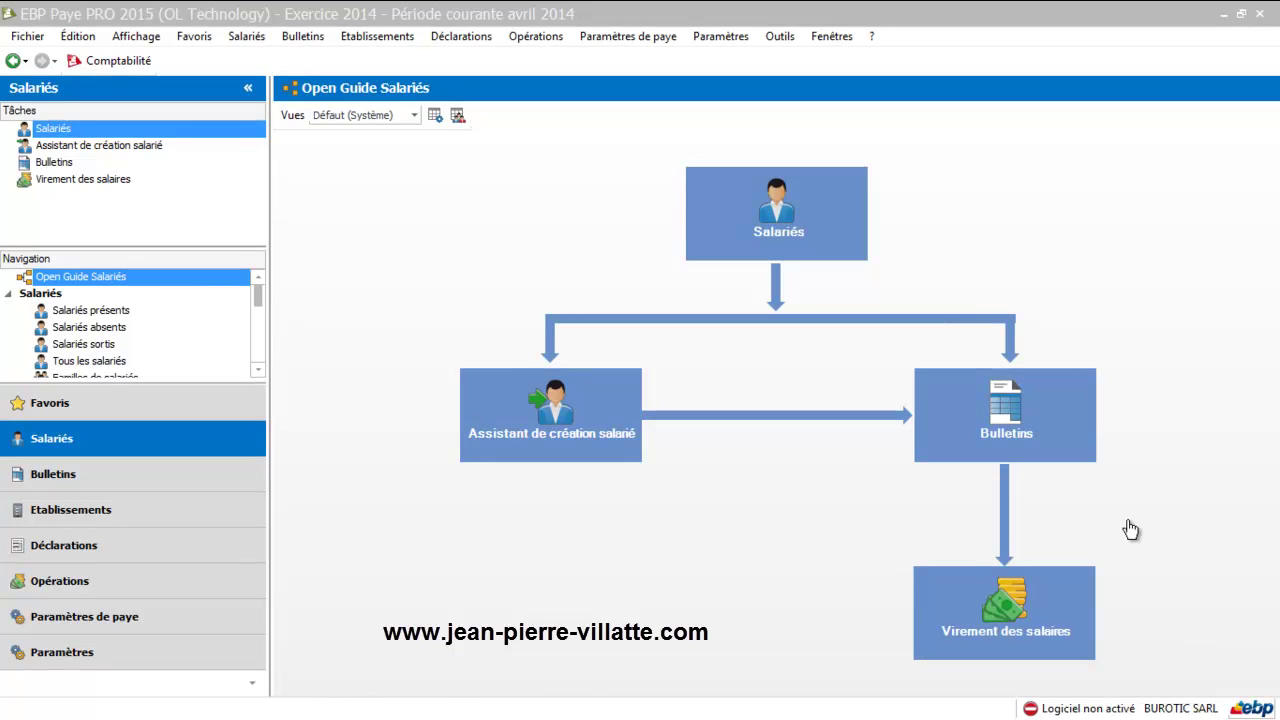
- Open the record of the present employee hired on 01/04/2014 from the employee list and select the Mensuel Non Cadre profile
click(809, 240)
click(809, 240)
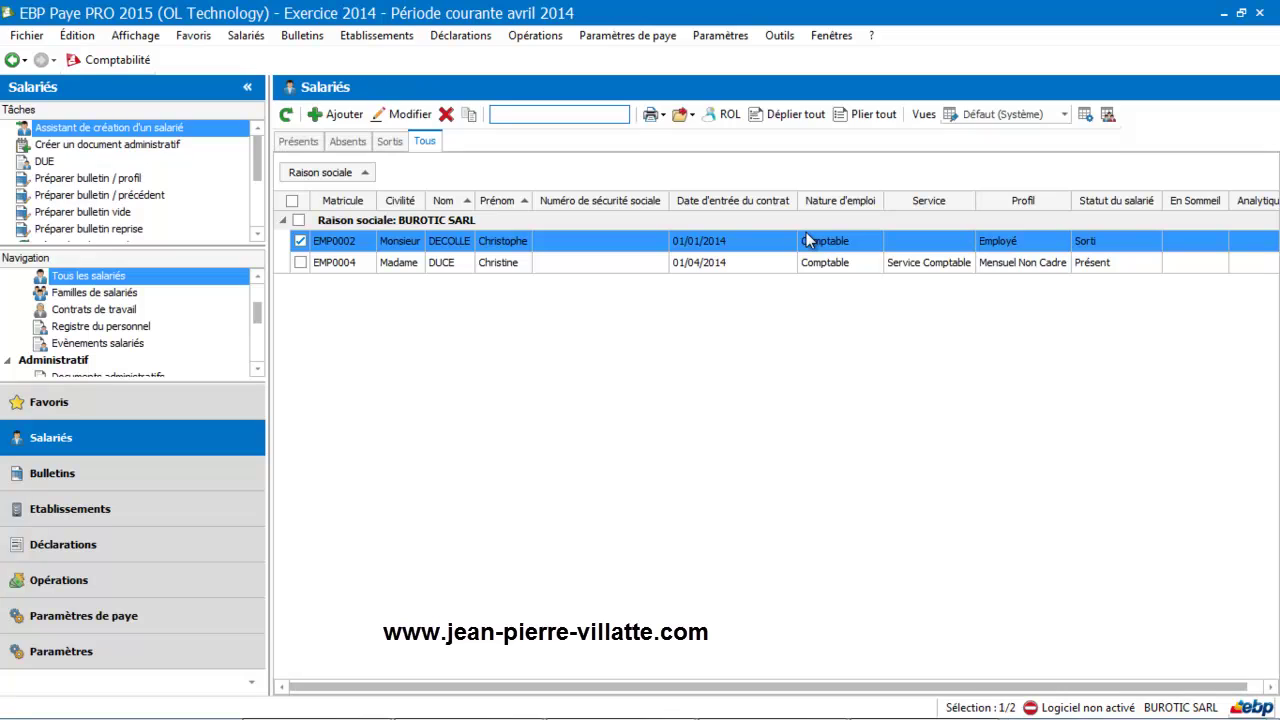
click(693, 268)
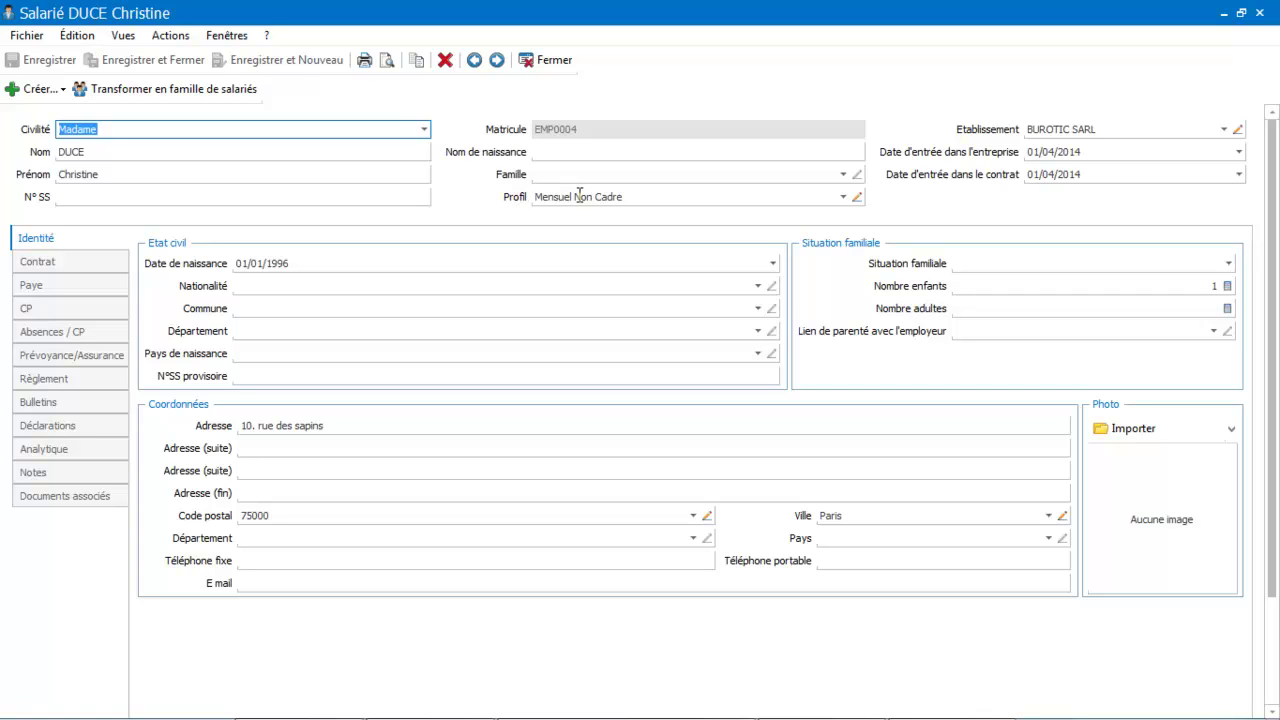
click(847, 199)
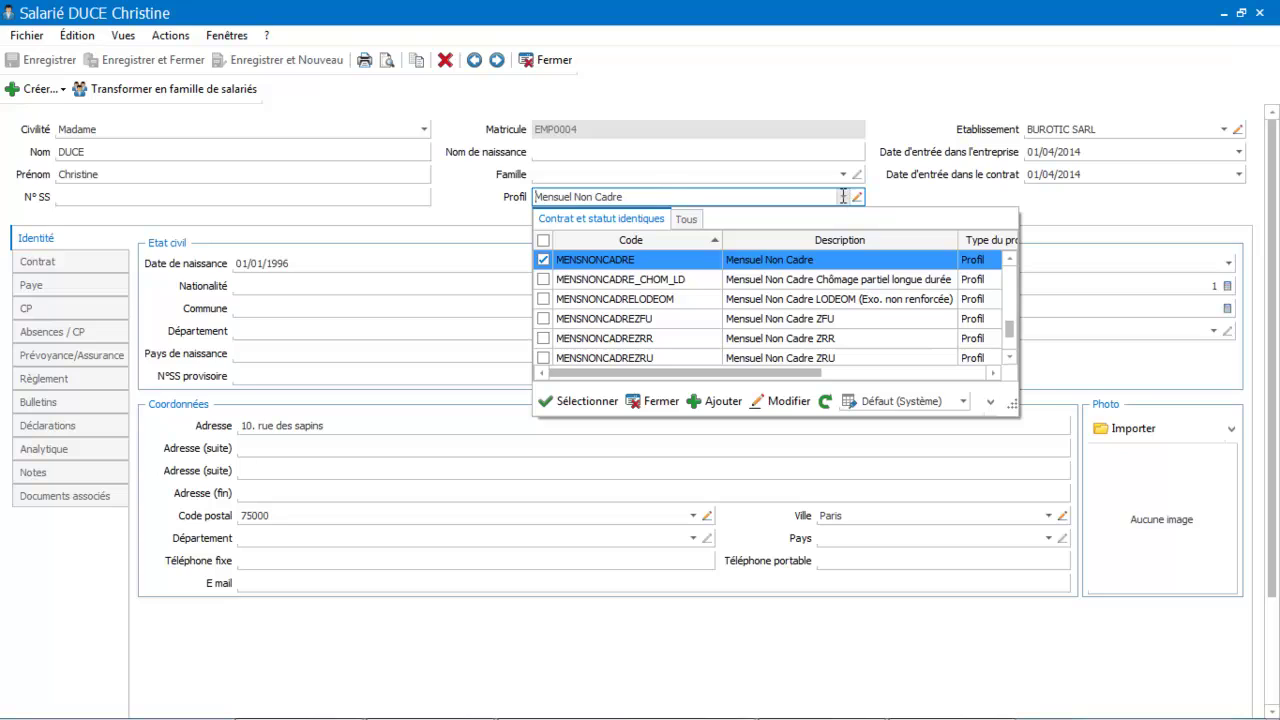
click(710, 261)
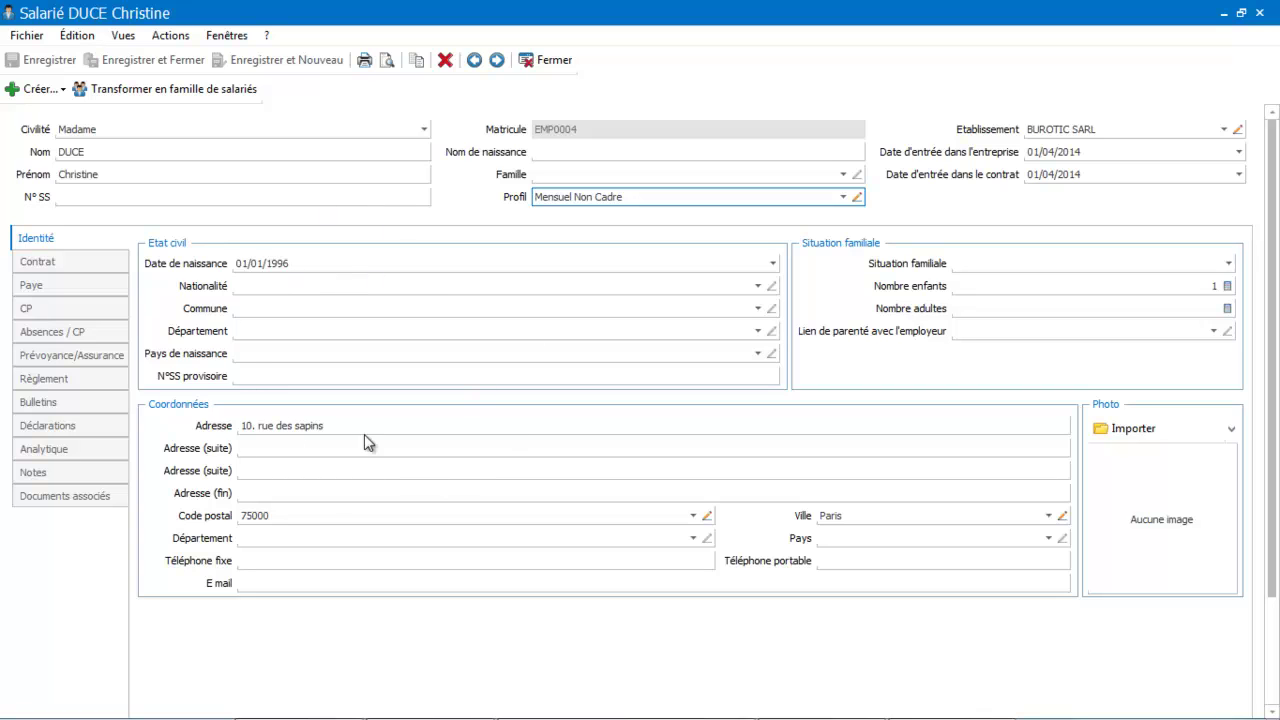
- Review the employee's contract details and pay information, comparing the part-time rate with the monthly salary and hours
click(77, 265)
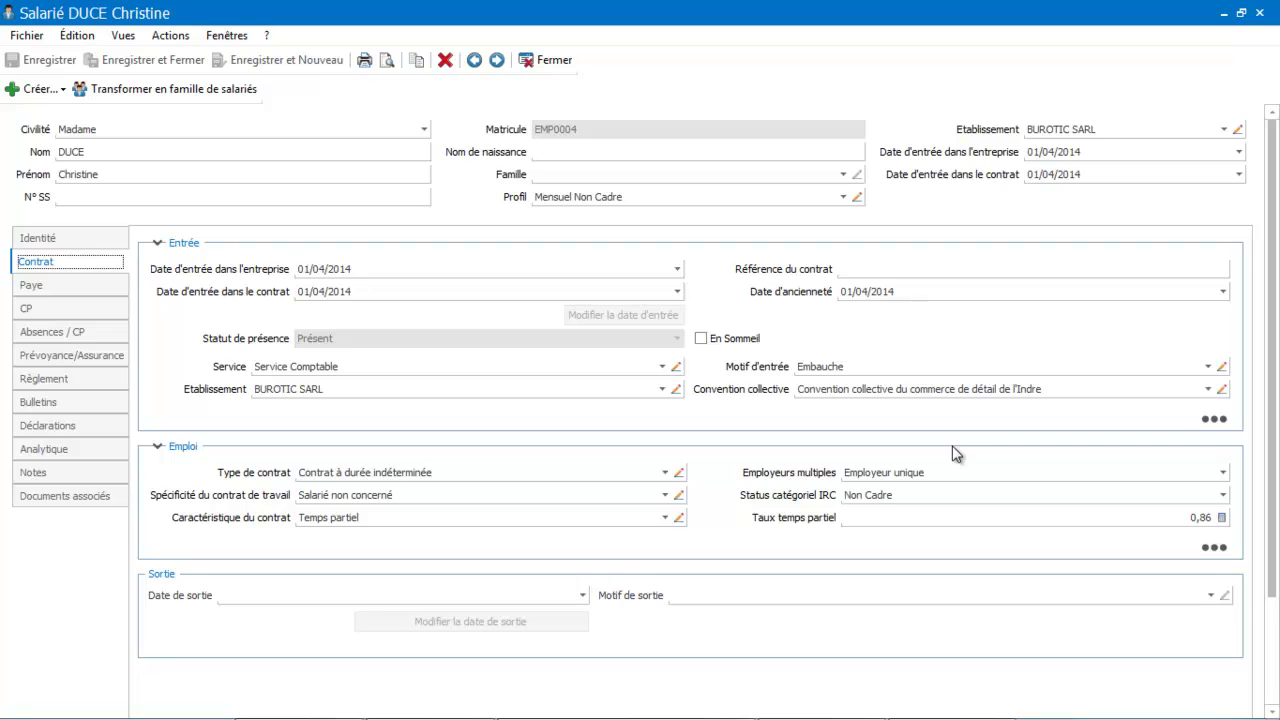
click(106, 287)
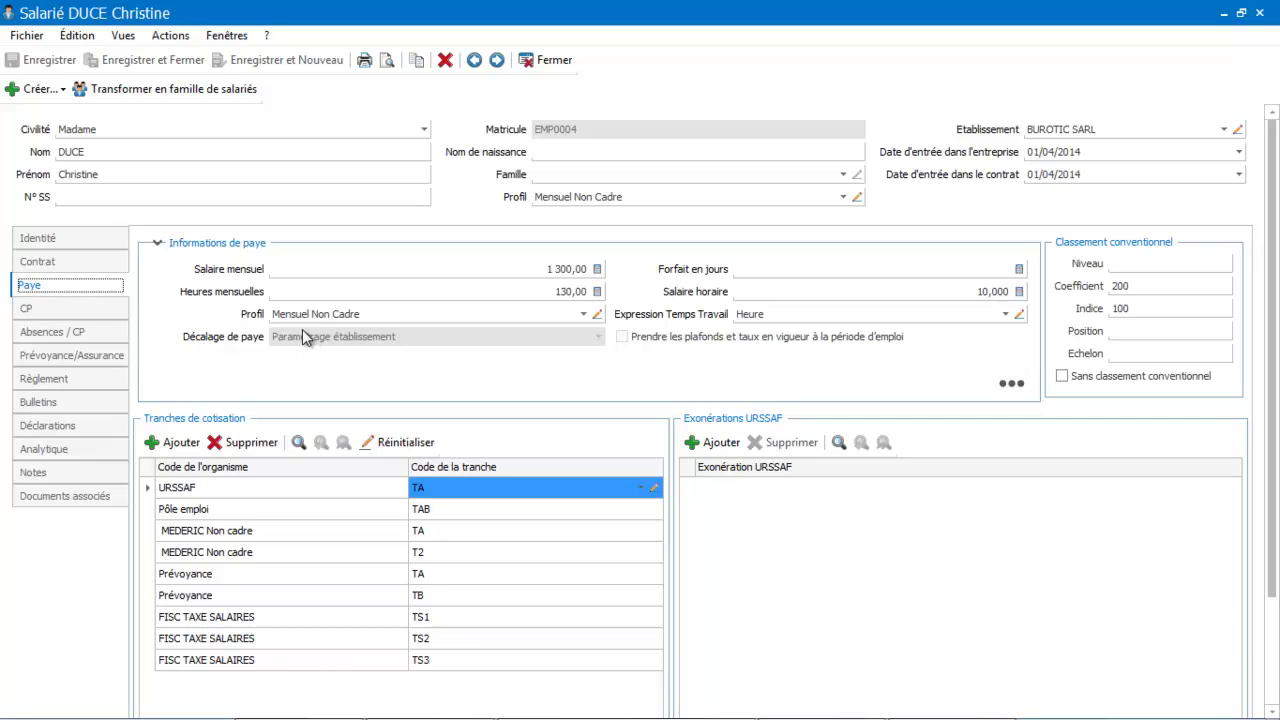
click(75, 261)
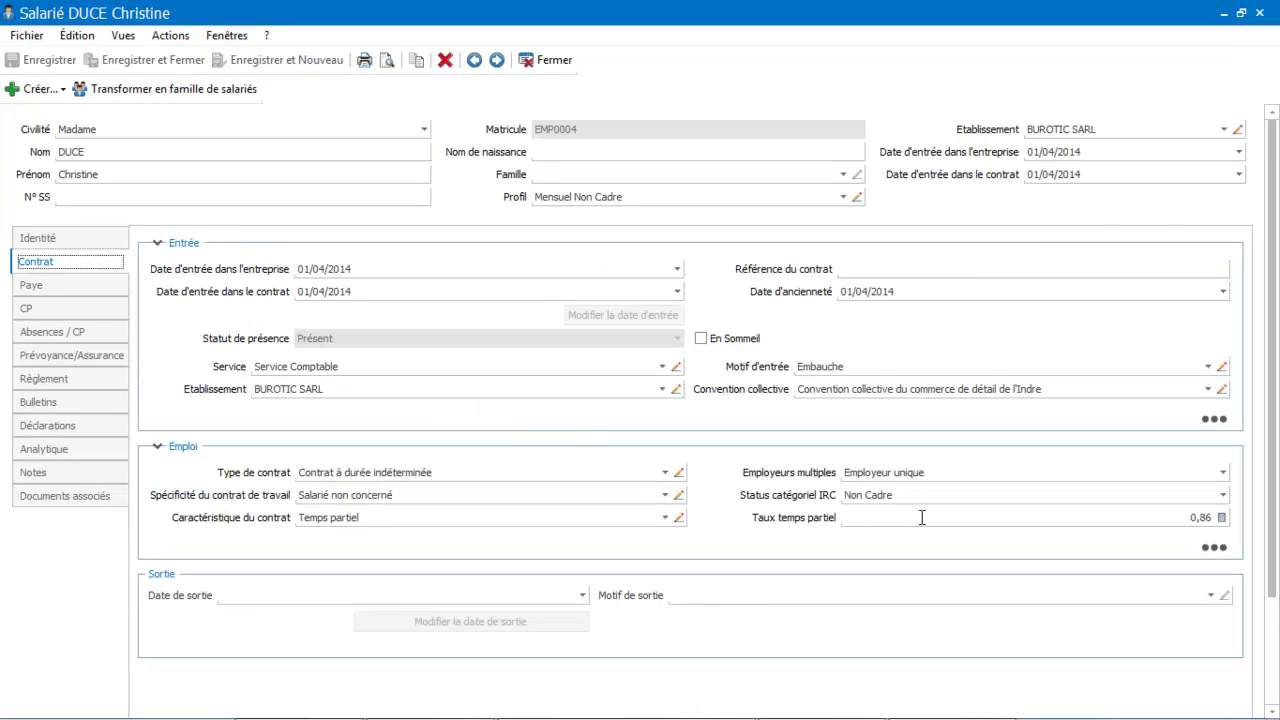
click(100, 293)
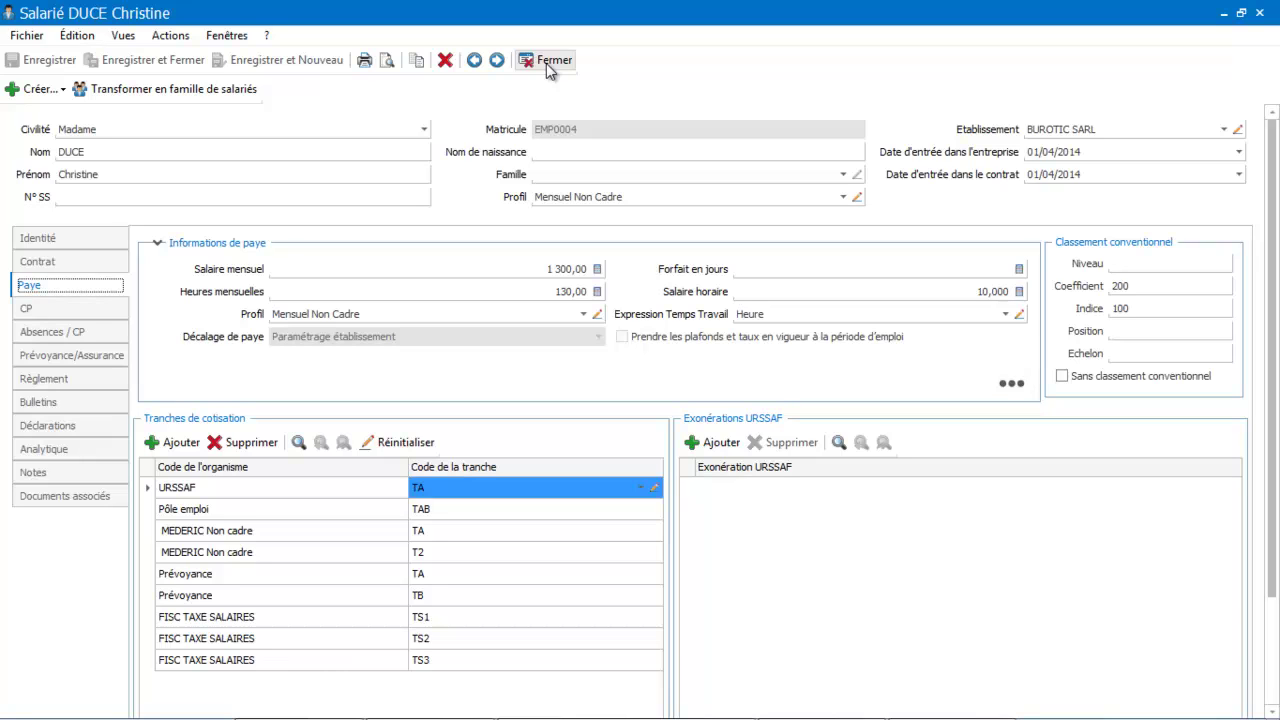
click(62, 268)
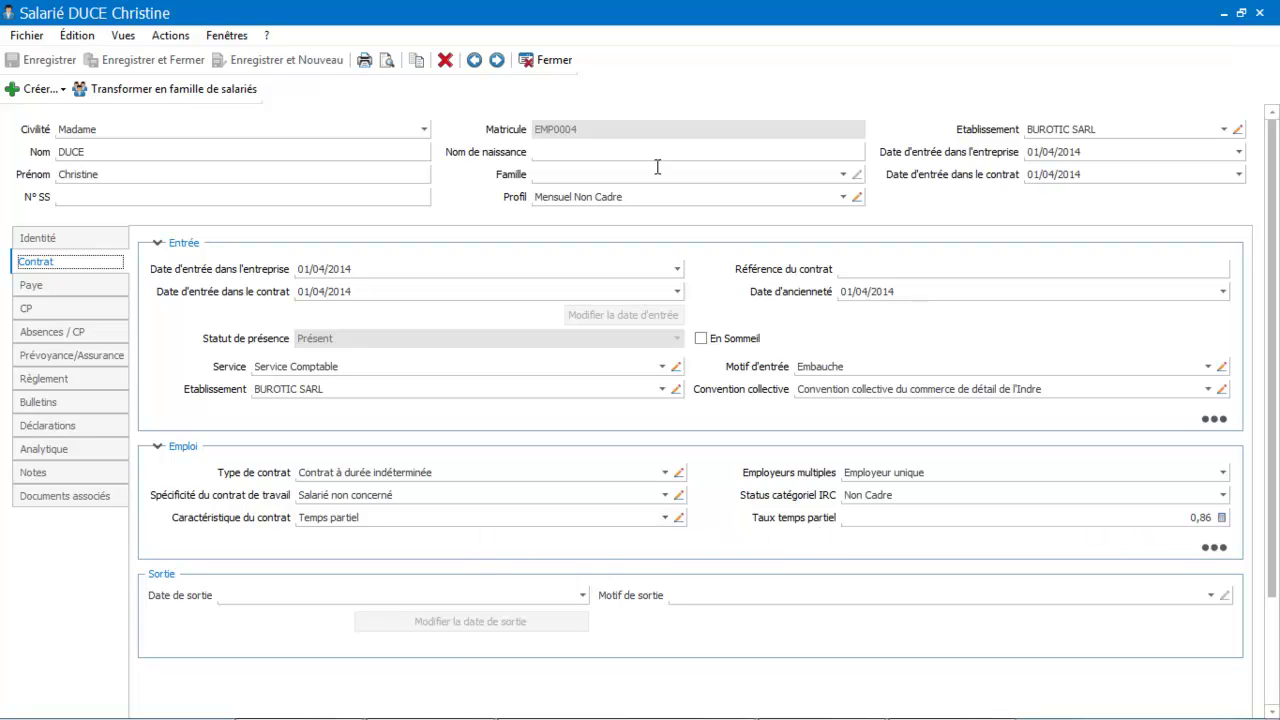
click(549, 65)
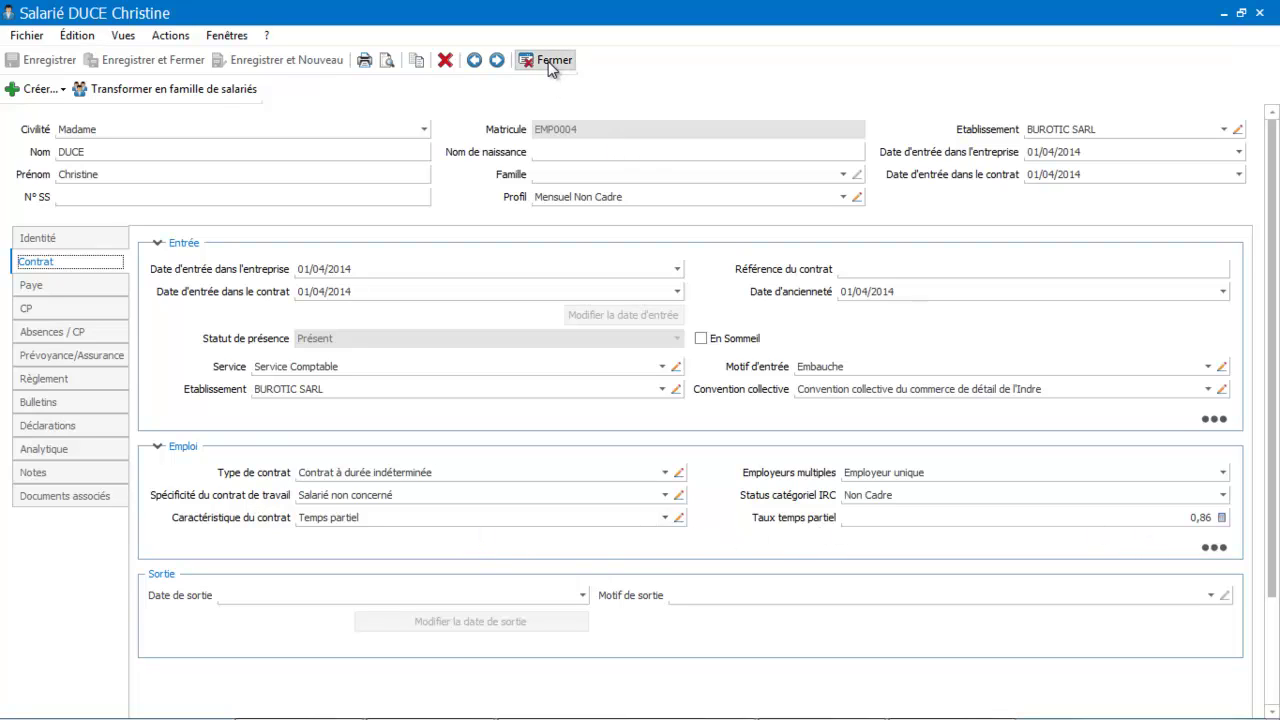
- Create a payslip from the employee's record and bring up the April 2014 payslip
click(40, 93)
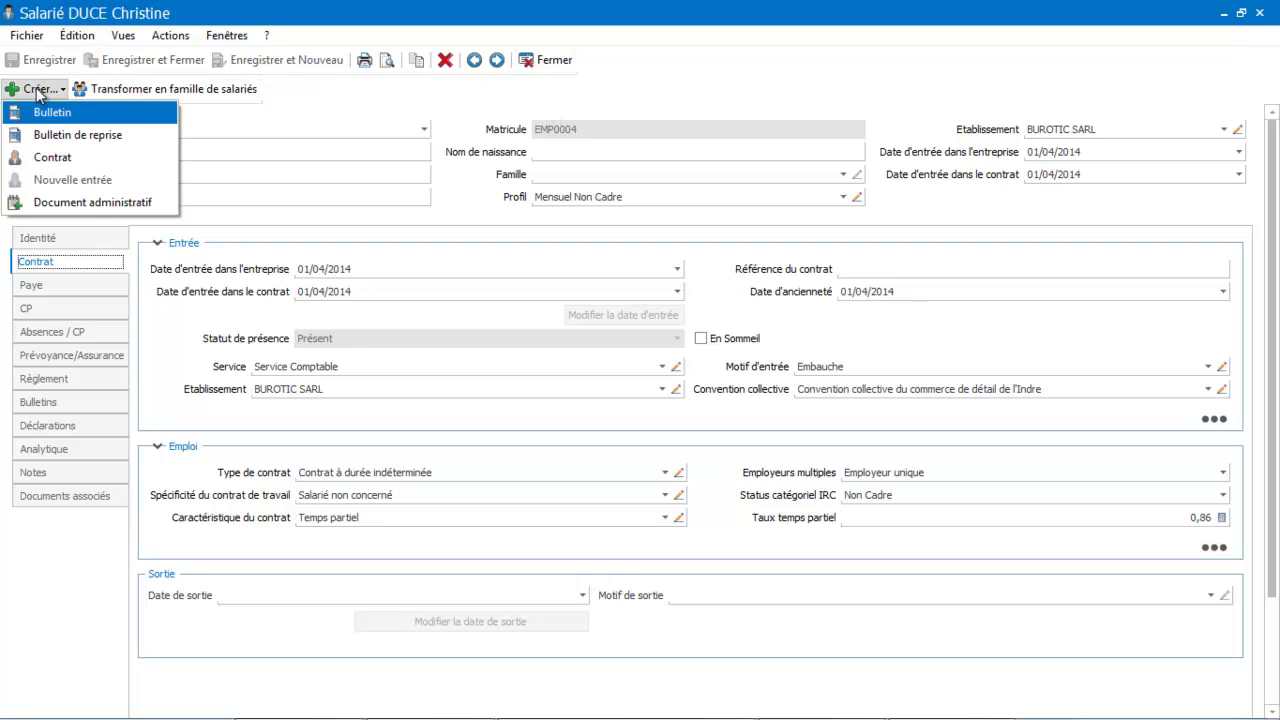
click(42, 112)
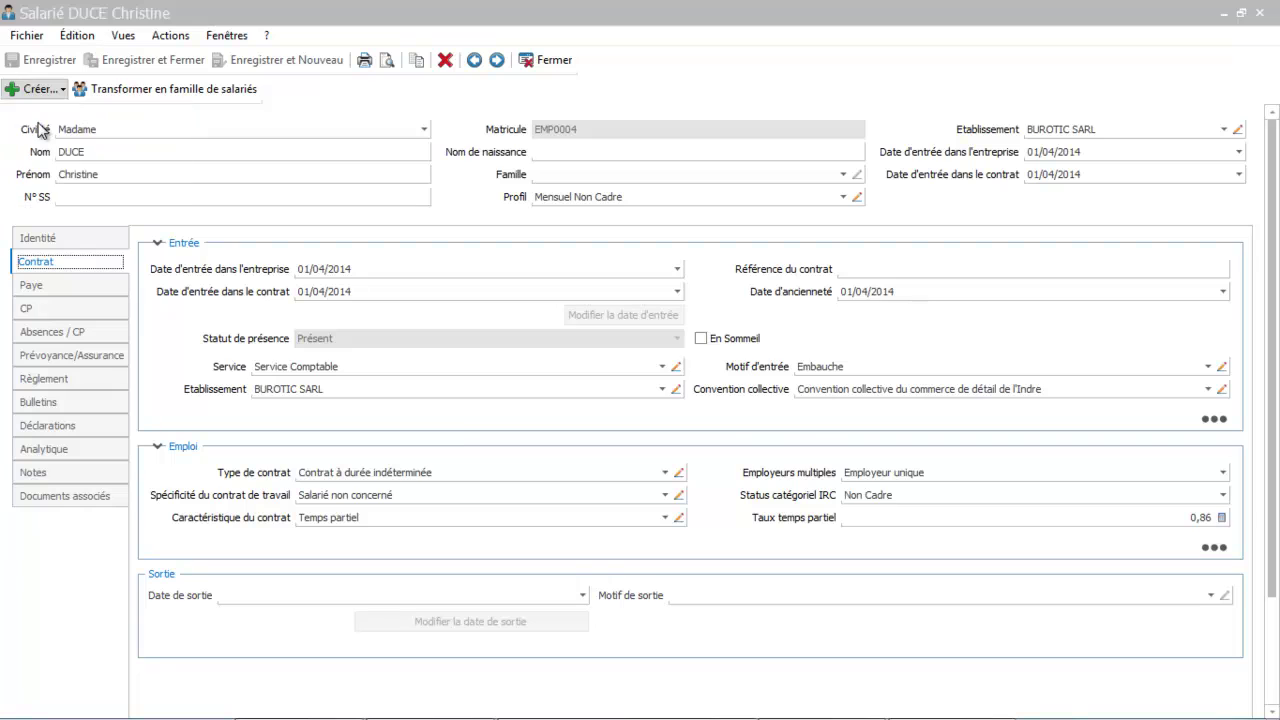
click(707, 447)
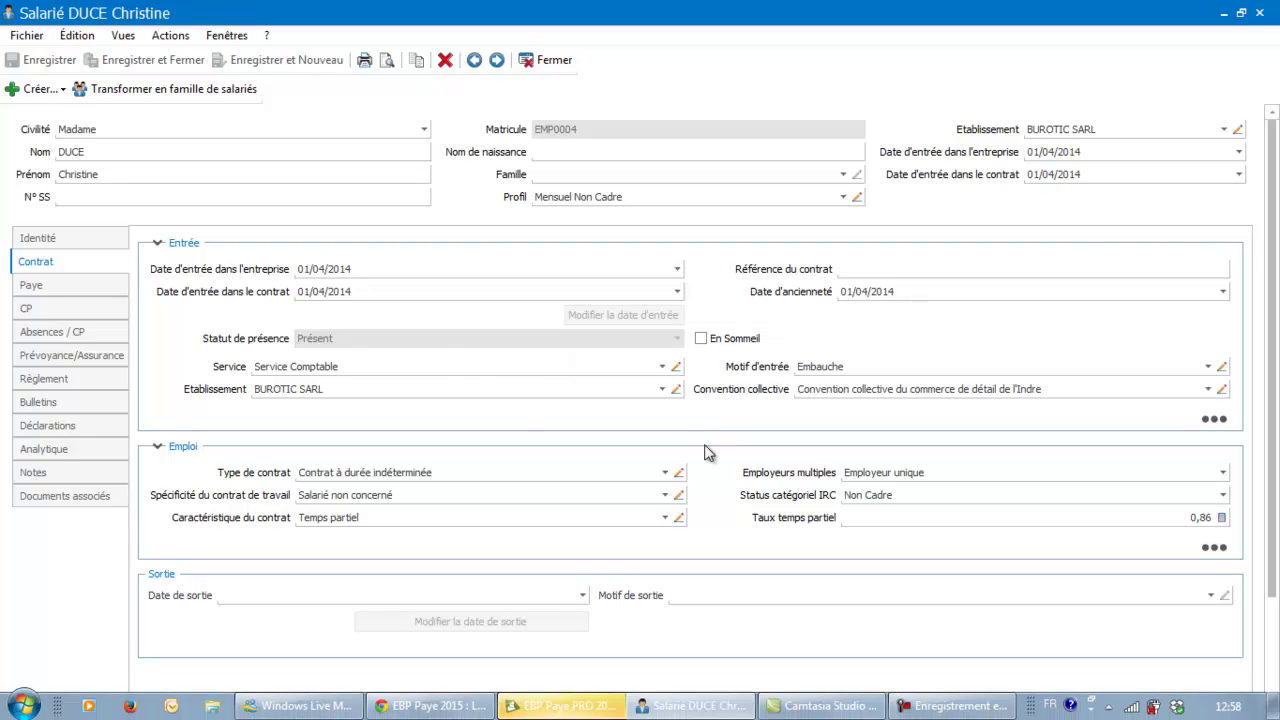
click(716, 708)
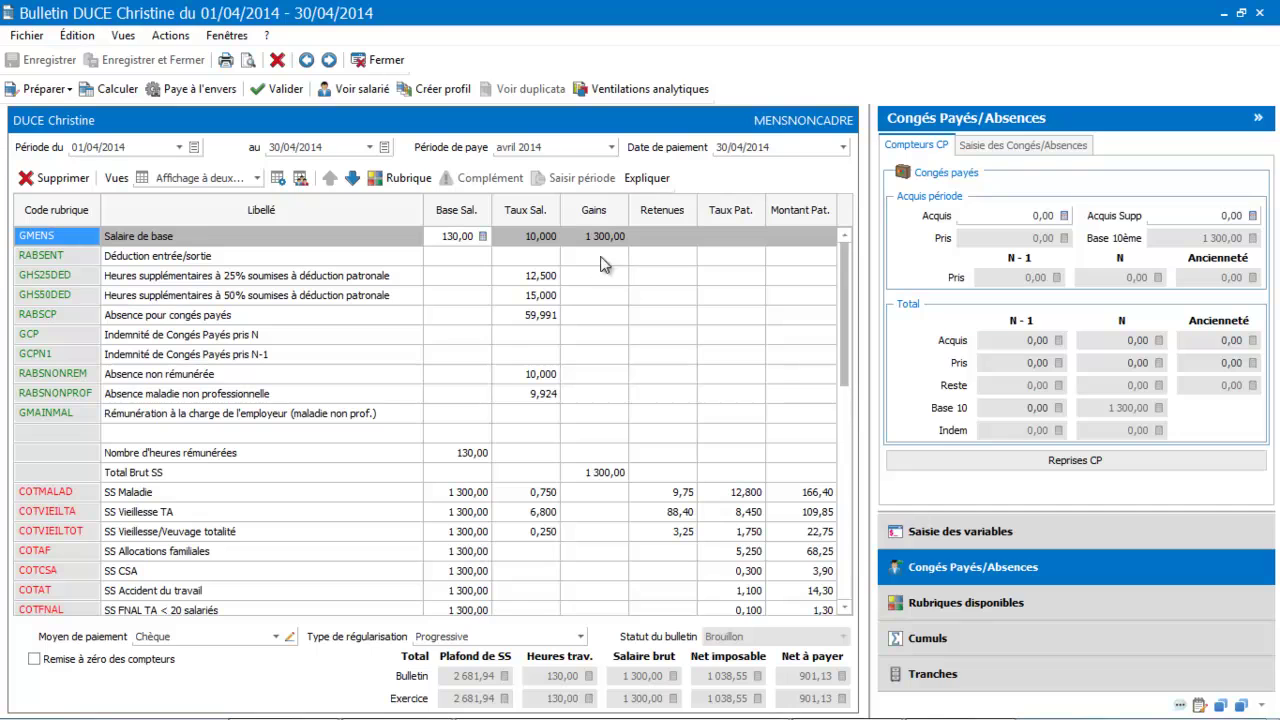
- Open the employee's record from the payslip and set the monthly salary to 2700 in the pay information
drag(849, 280, 803, 221)
click(357, 89)
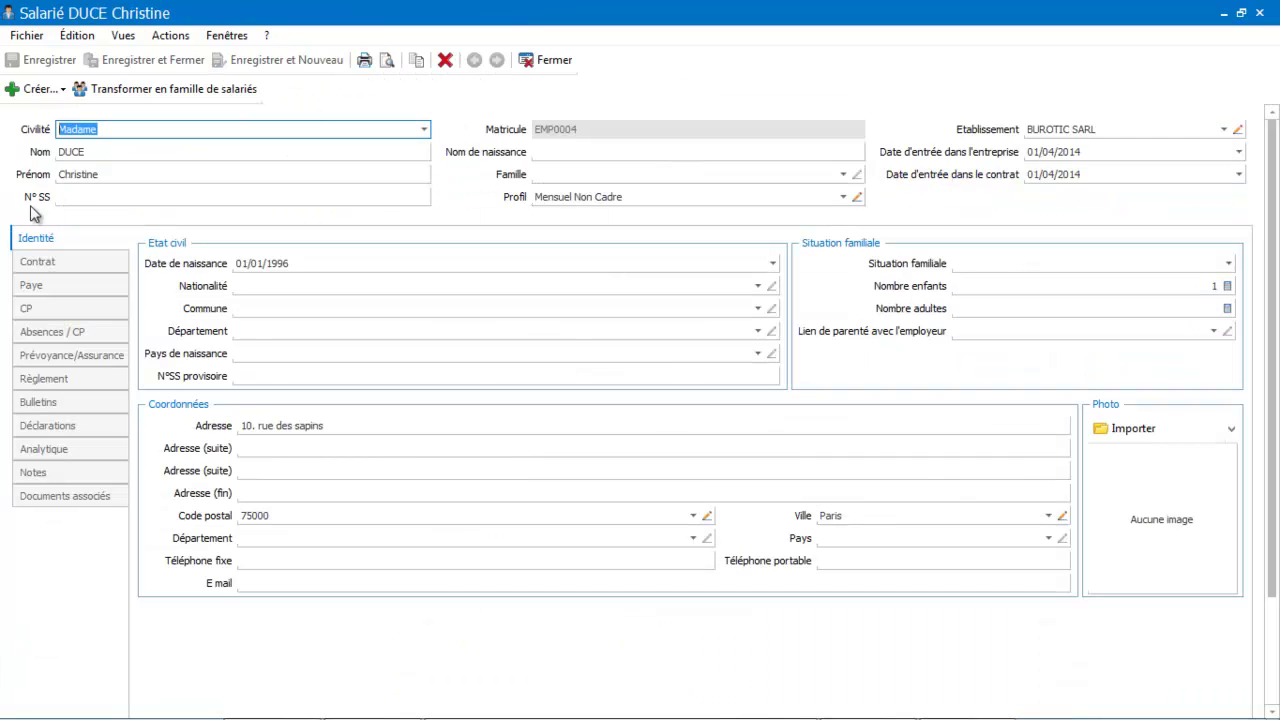
click(45, 264)
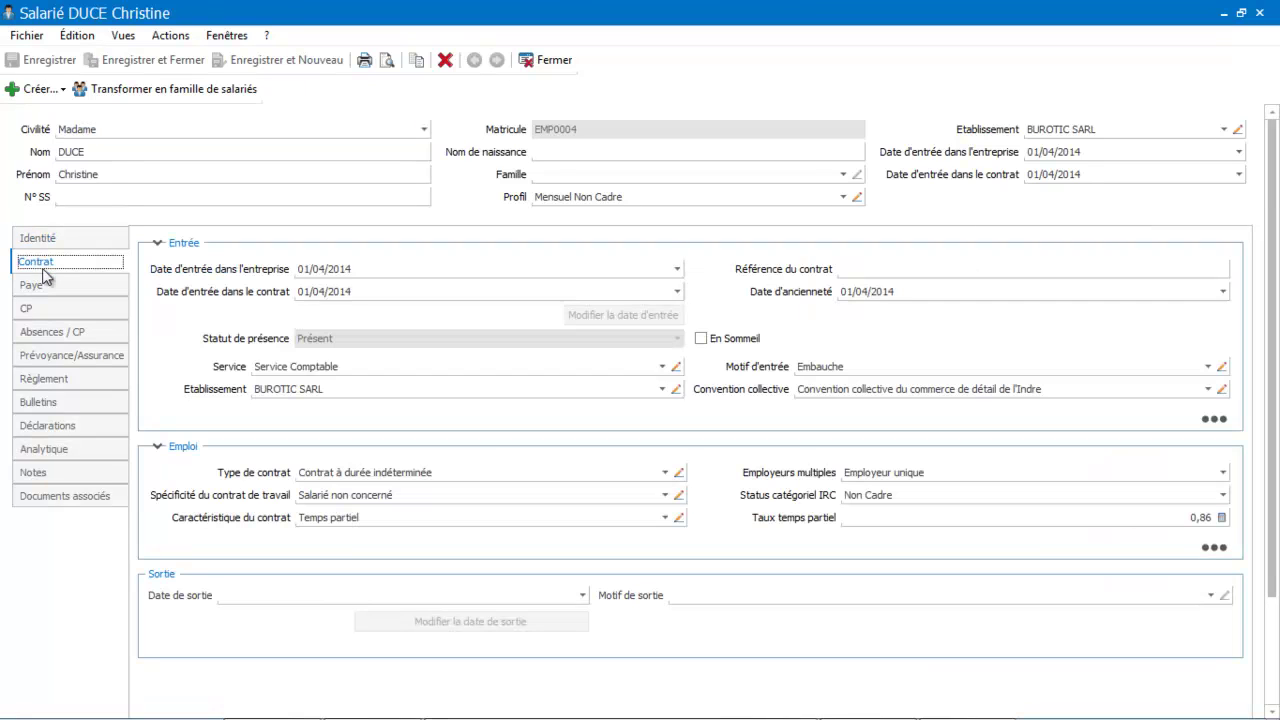
click(40, 285)
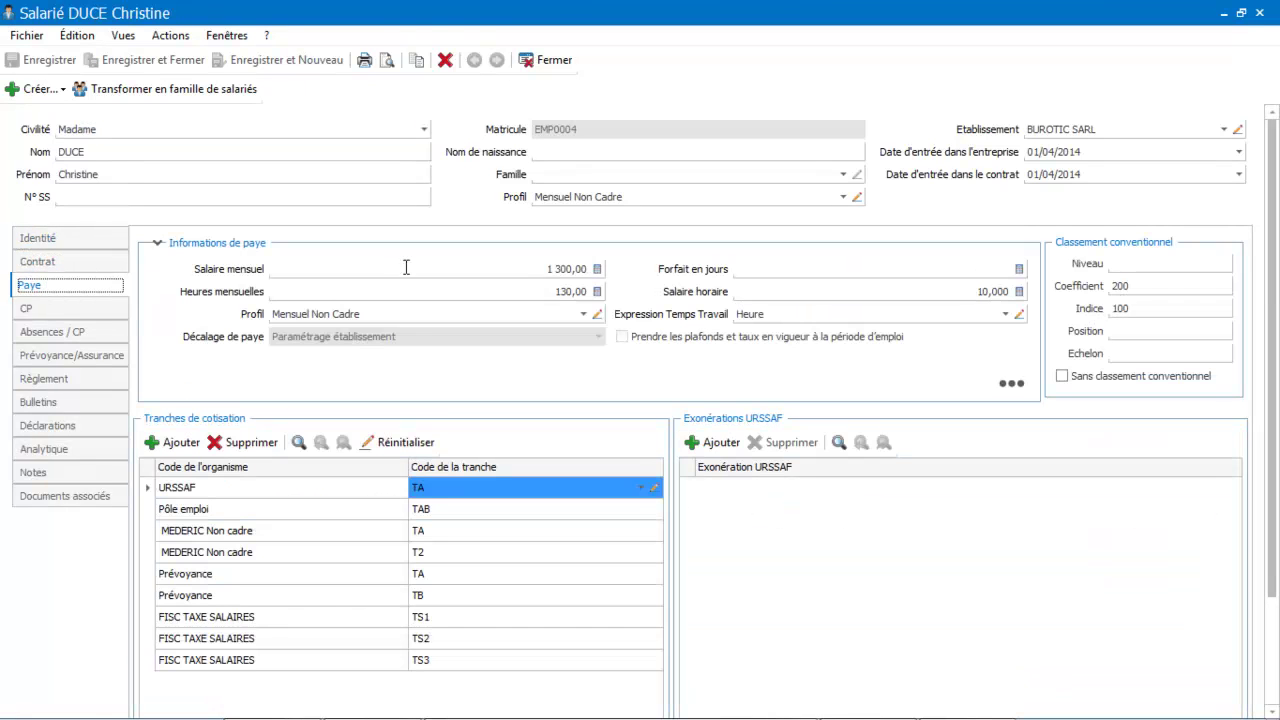
click(603, 277)
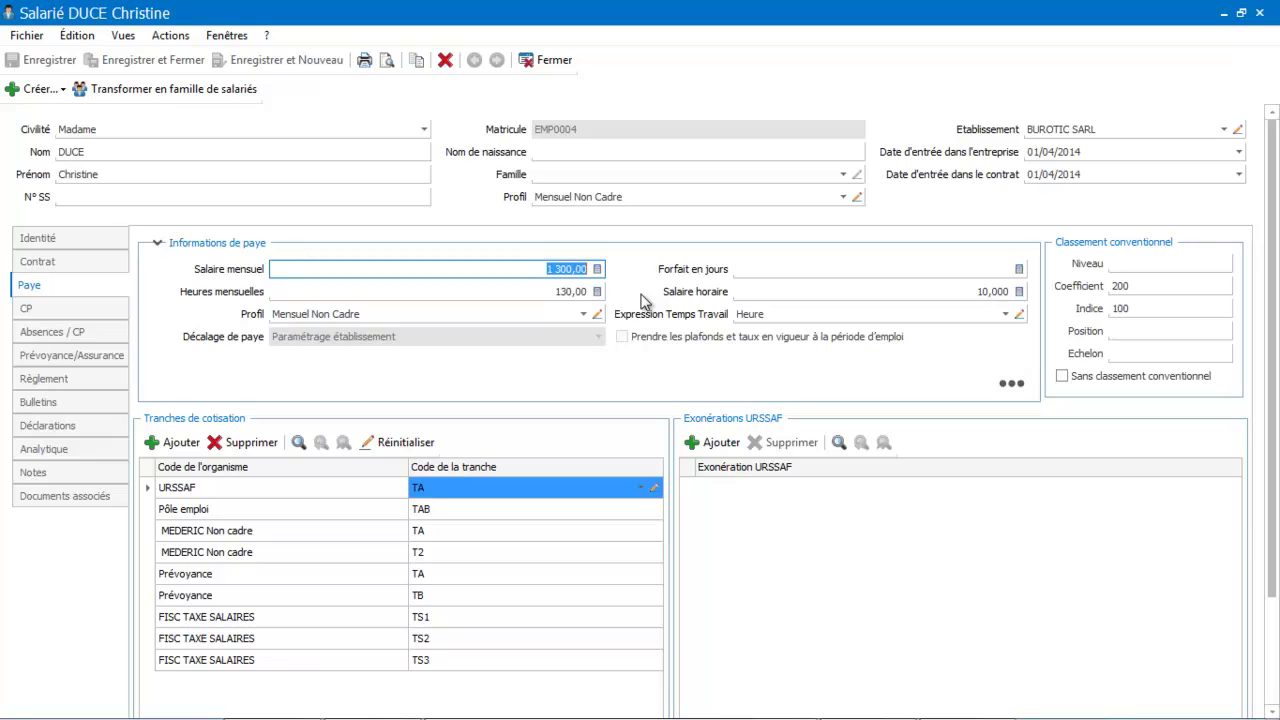
text(2700)
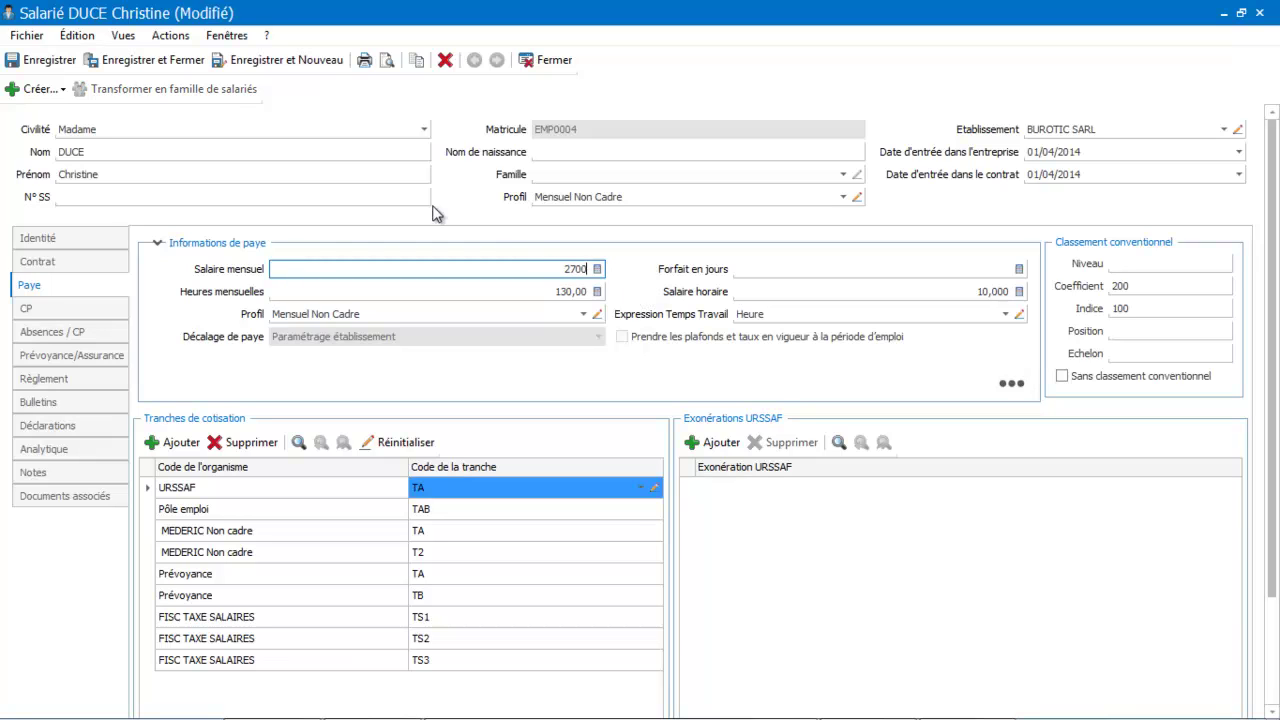
- Calculate the hourly wage as 2700/130, then save and close the employee's record
click(941, 290)
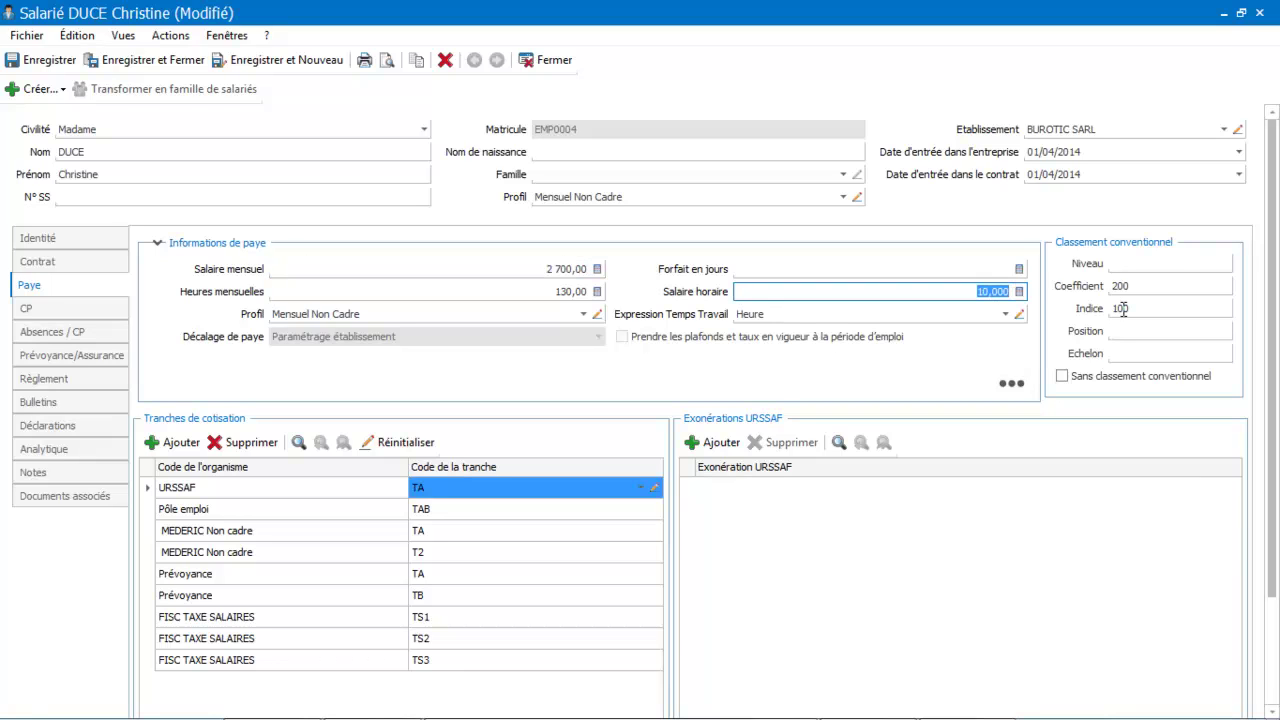
click(1019, 291)
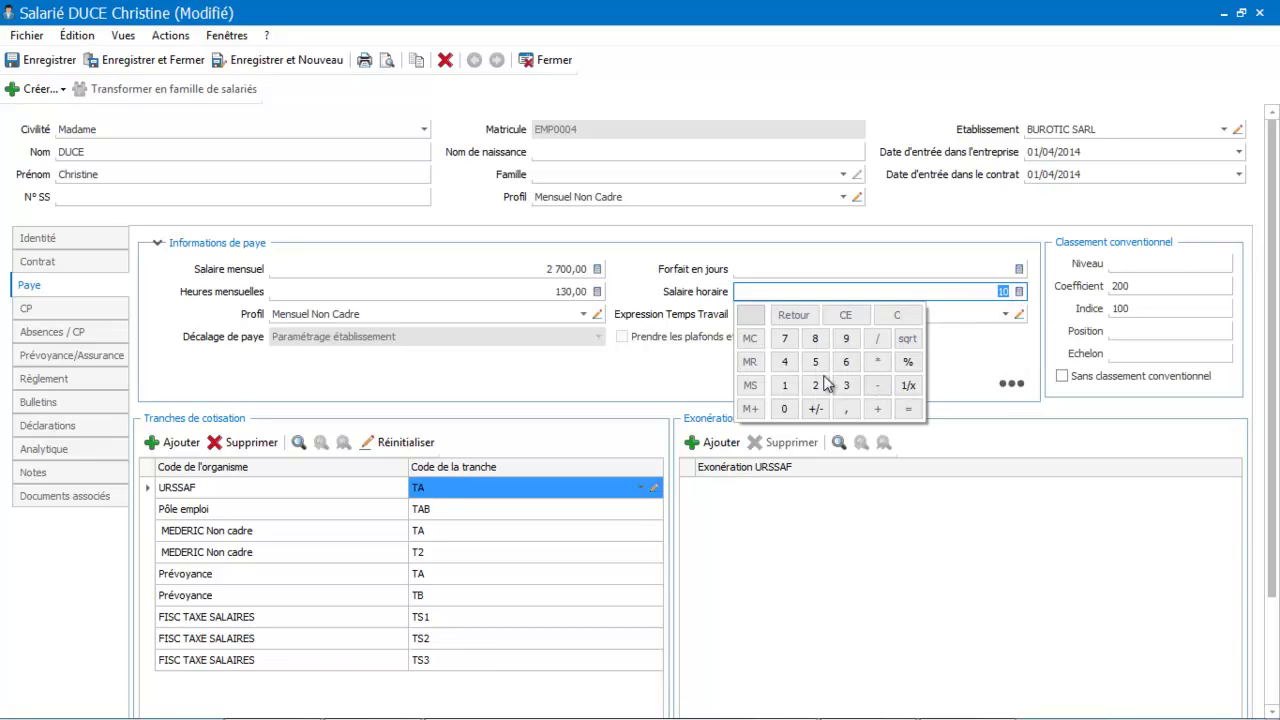
text(2700/130)
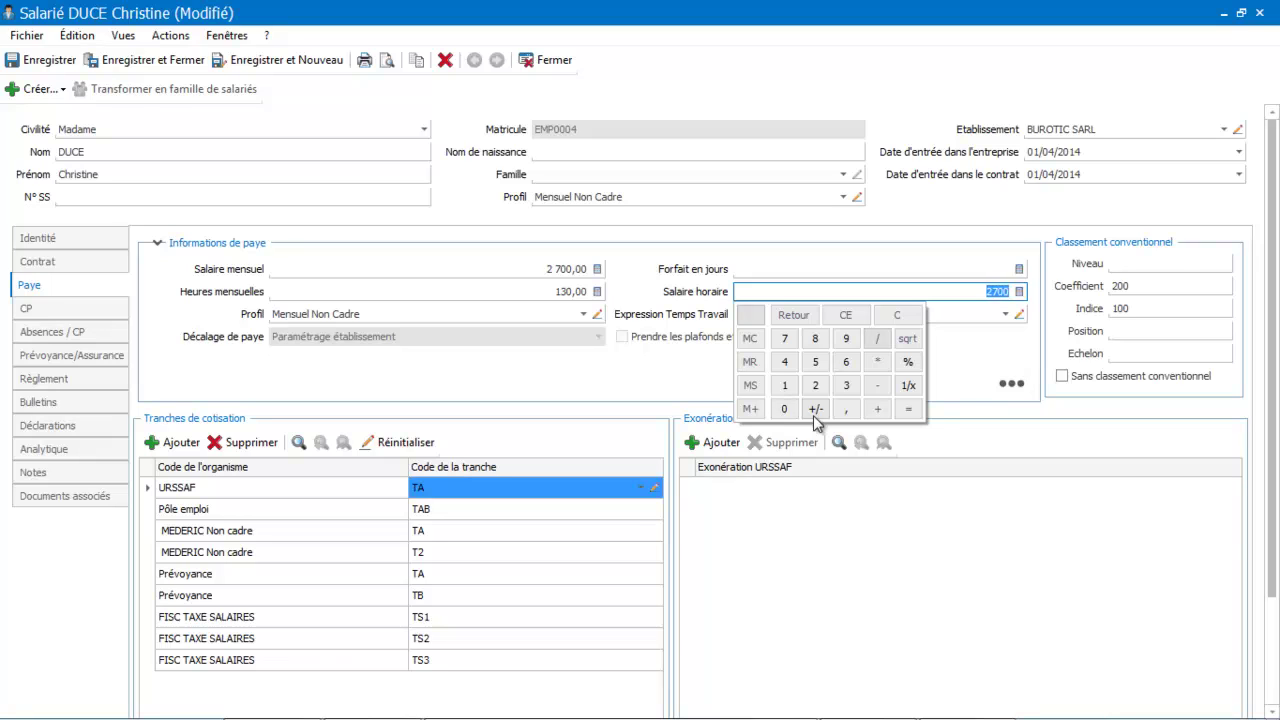
key(Return)
key(Tab)
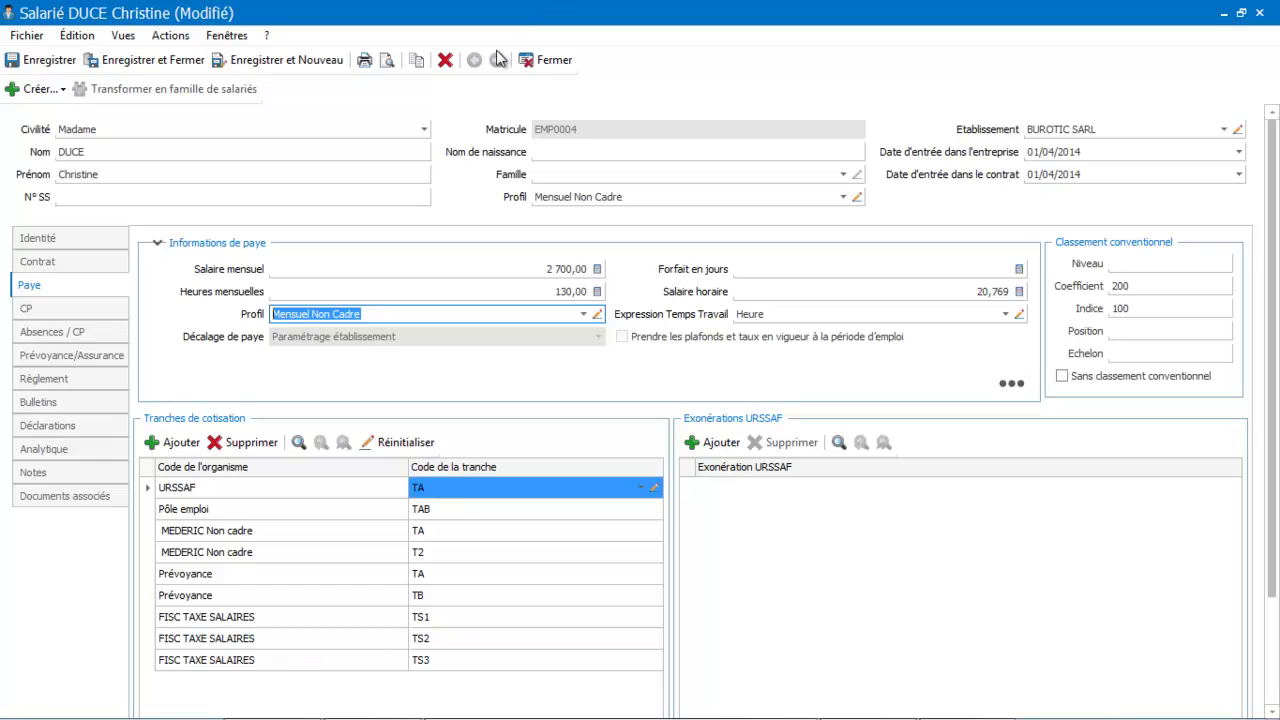
click(183, 62)
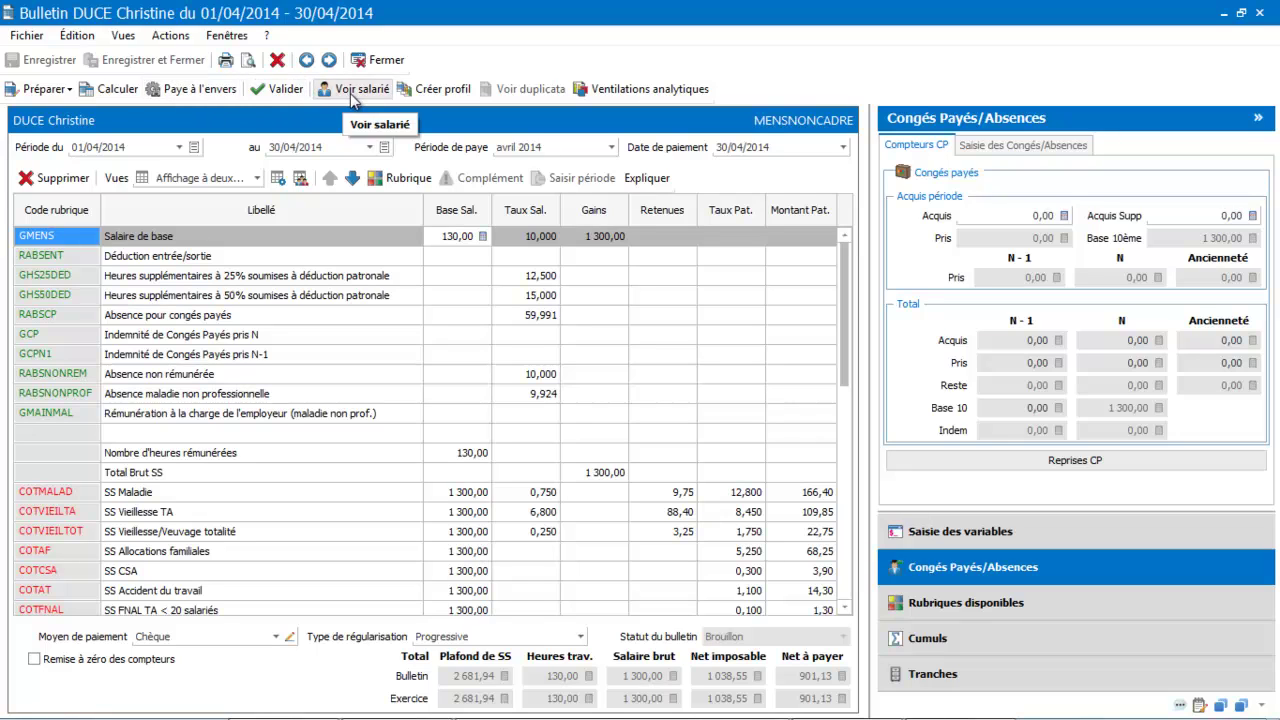
- Recalculate the April 2014 payslip and examine the base, employee and employer amounts of its contribution lines
click(127, 89)
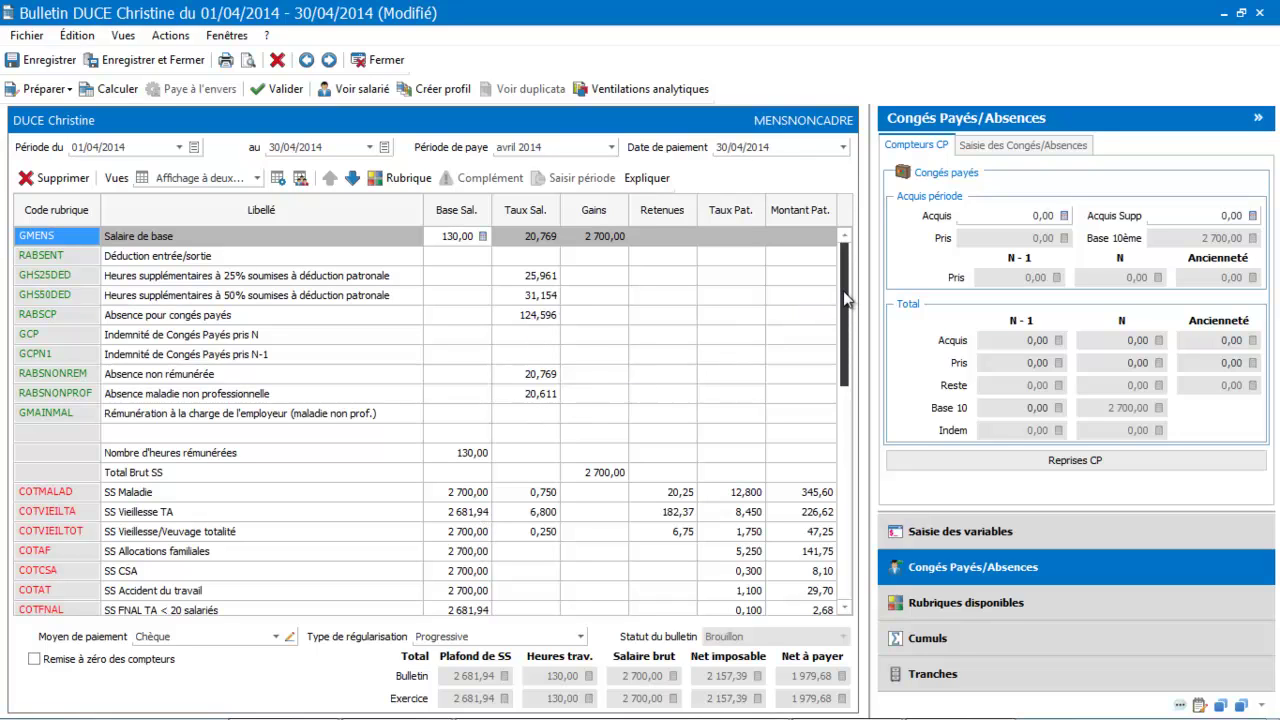
drag(845, 298, 871, 357)
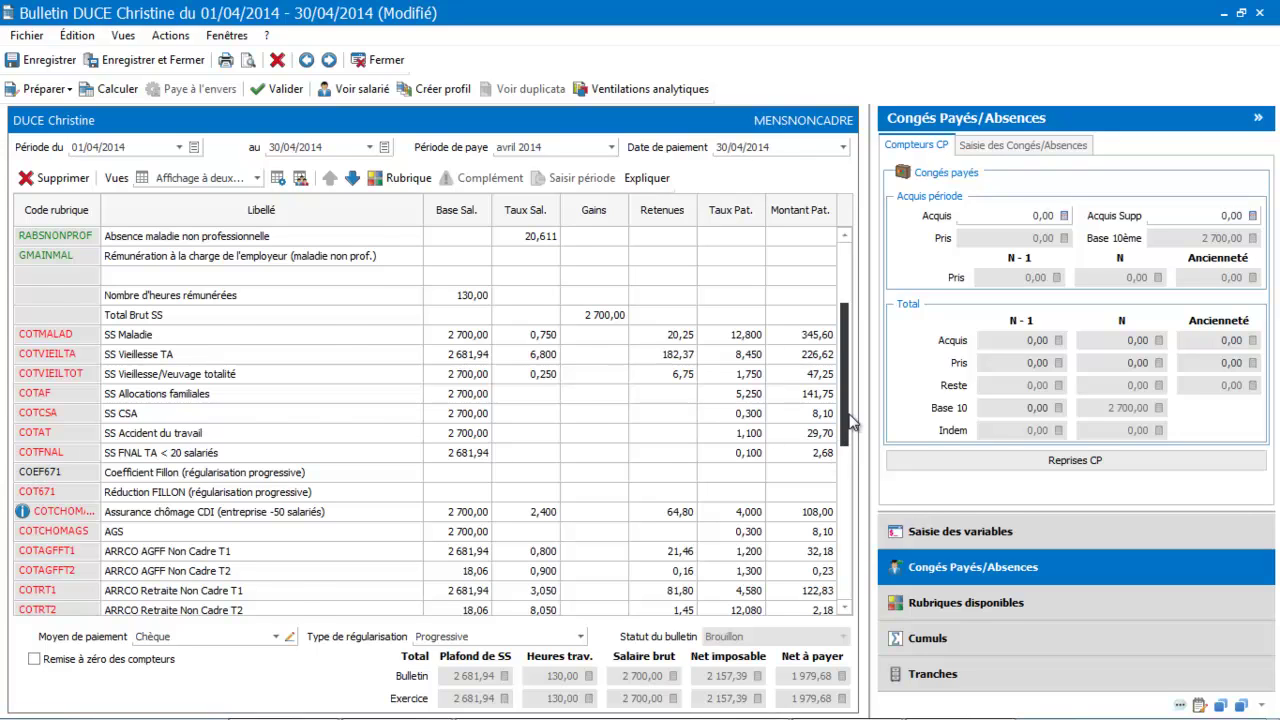
drag(848, 423, 817, 355)
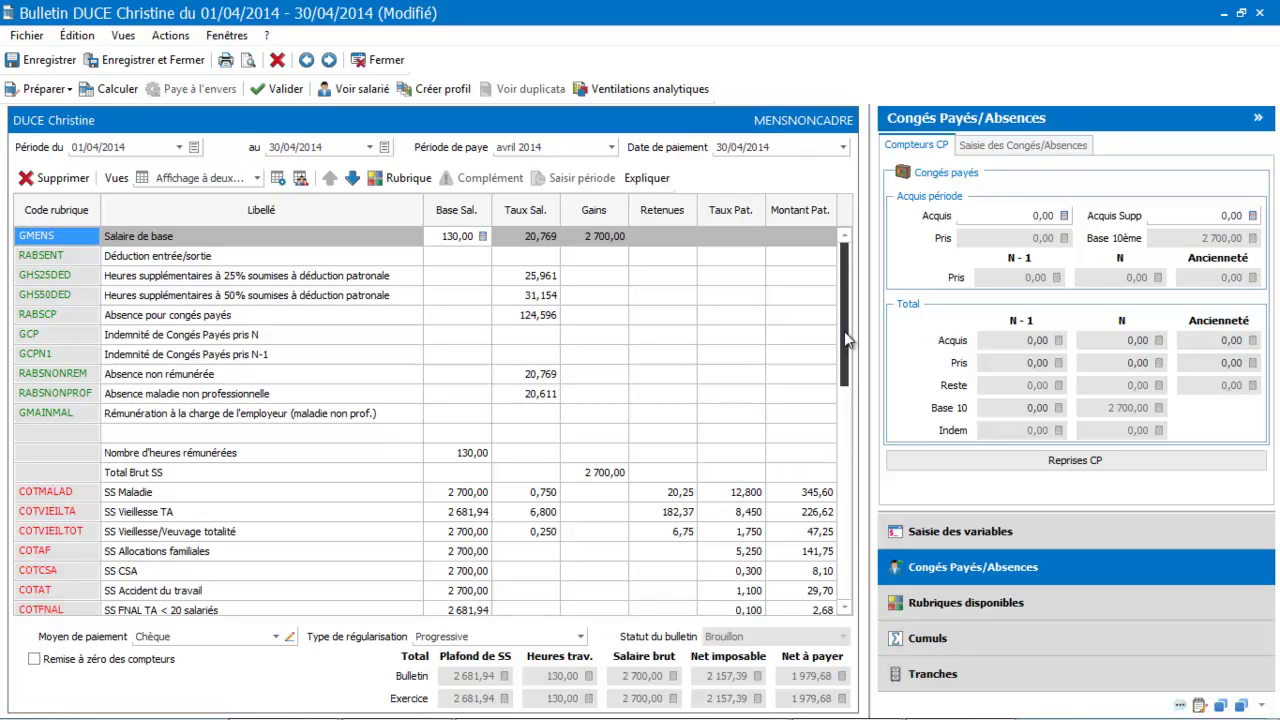
drag(843, 330, 840, 447)
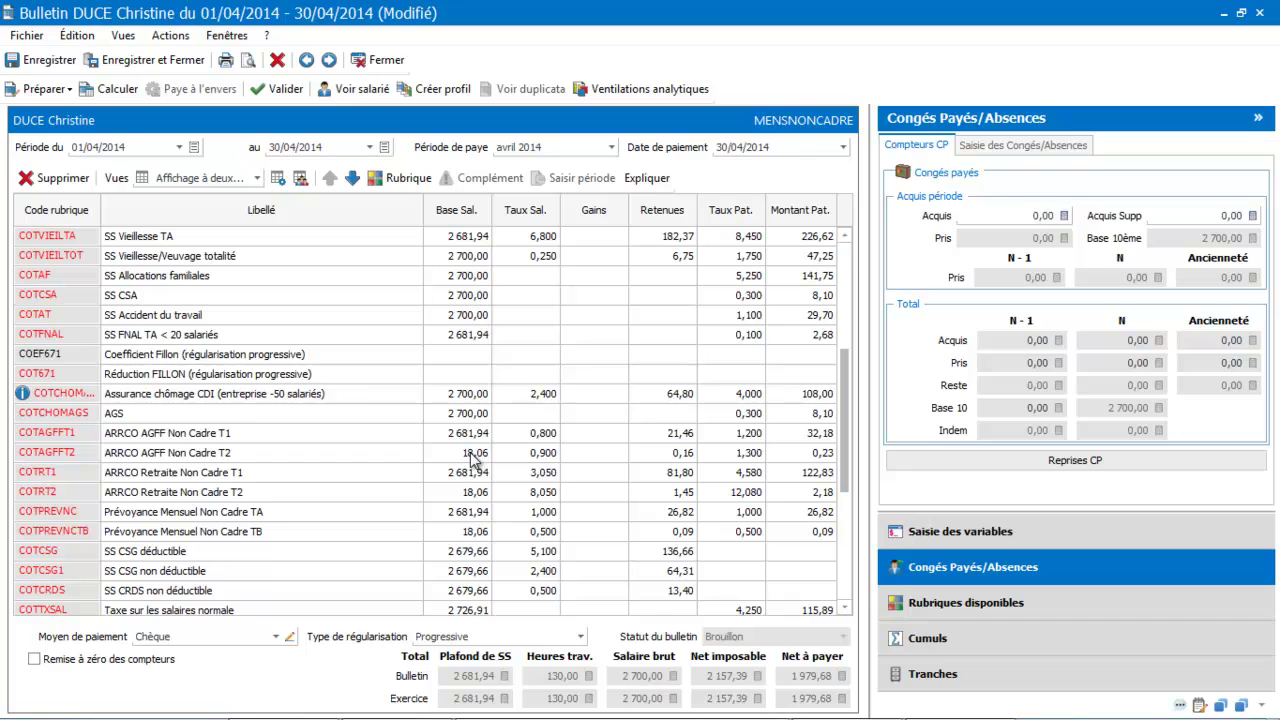
drag(852, 392, 837, 282)
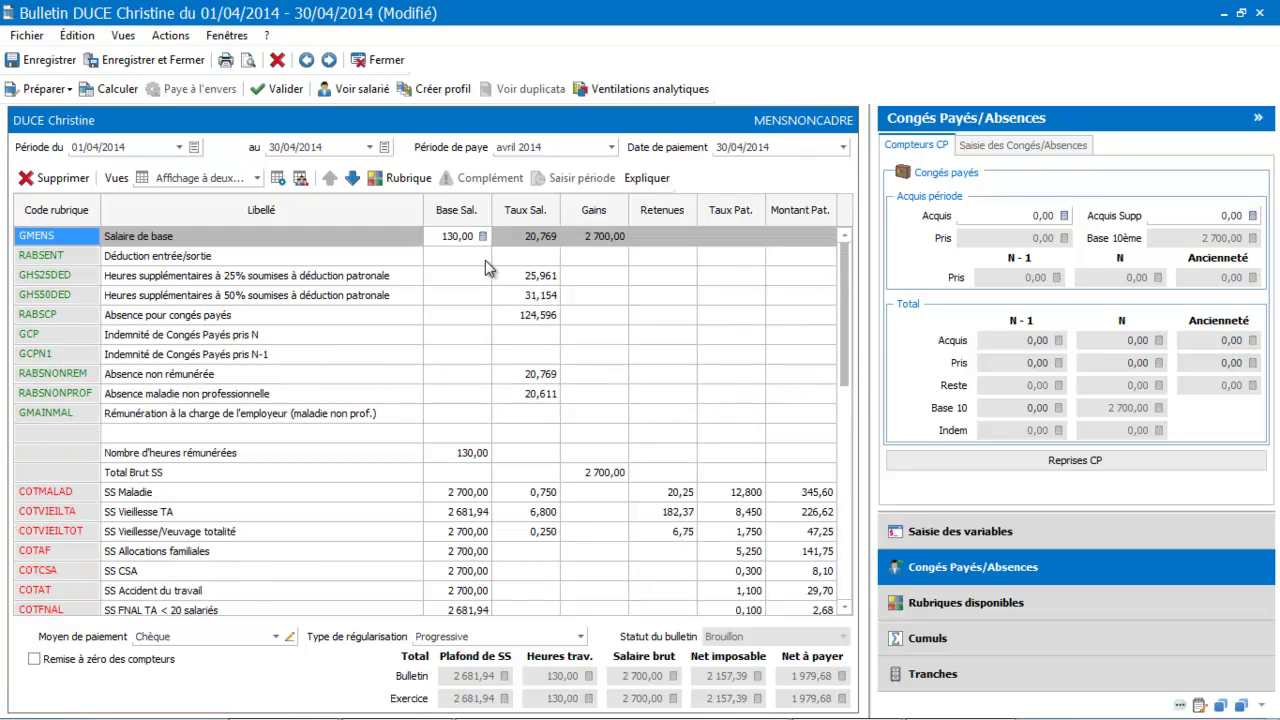